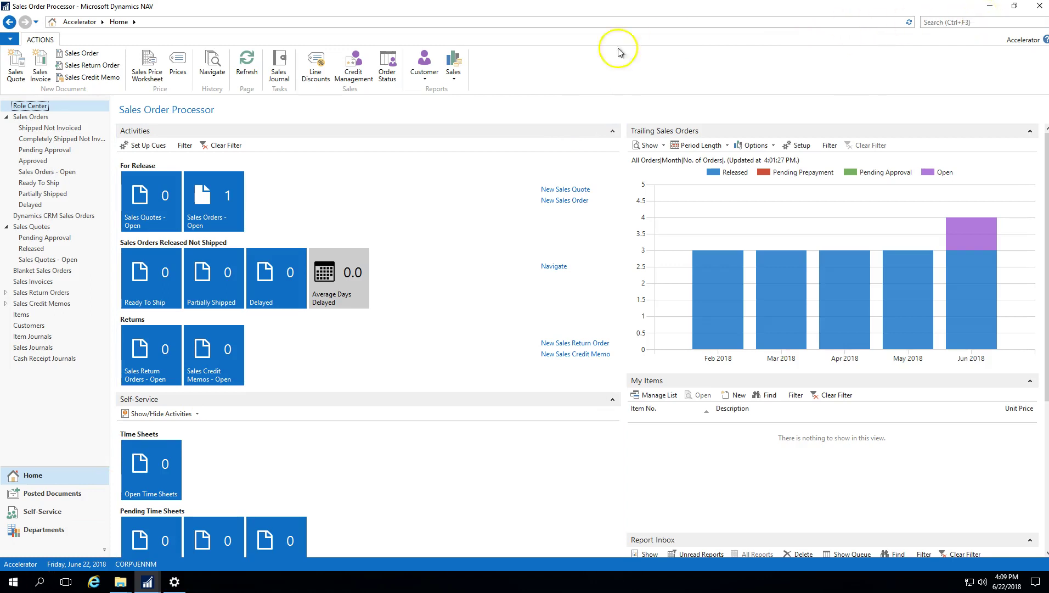
Step: Open the Customer Ledger Entries for Fastenal from the Customers list
{"action": "left_click", "coordinate": [29, 326]}
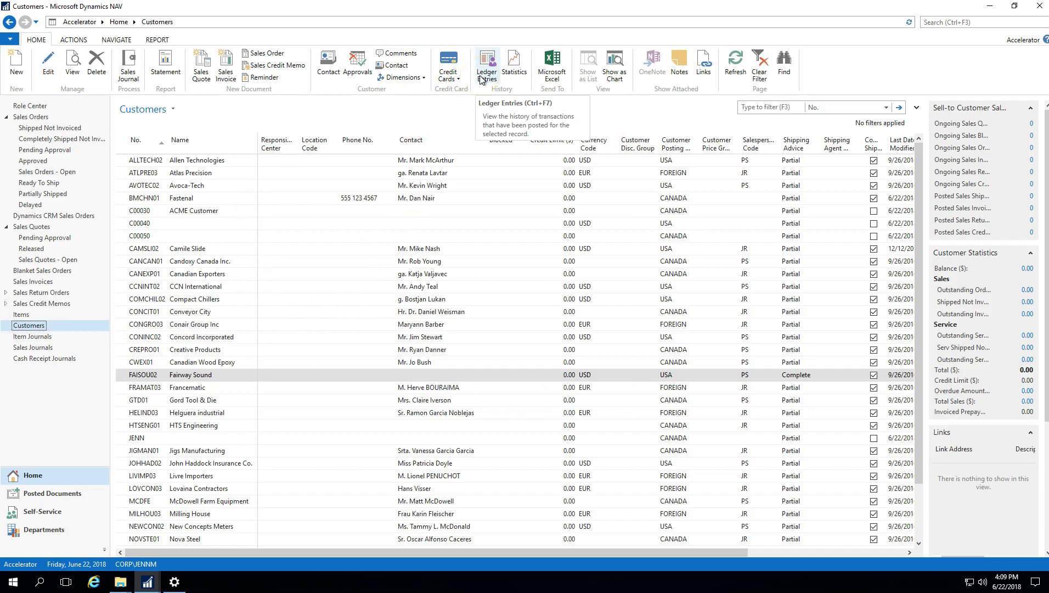
{"action": "left_click", "coordinate": [187, 198]}
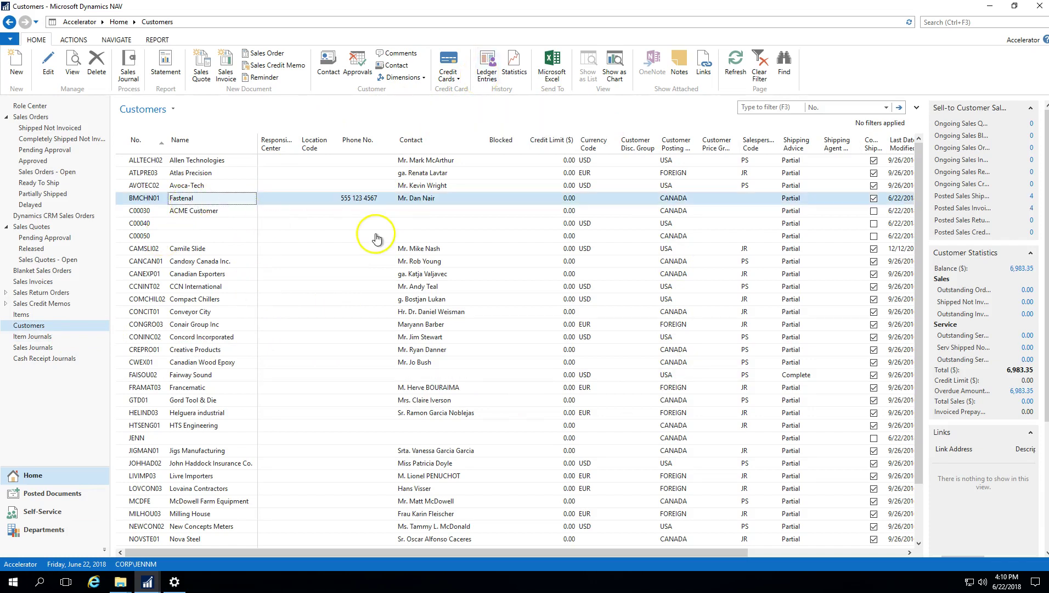
{"action": "left_click", "coordinate": [488, 68]}
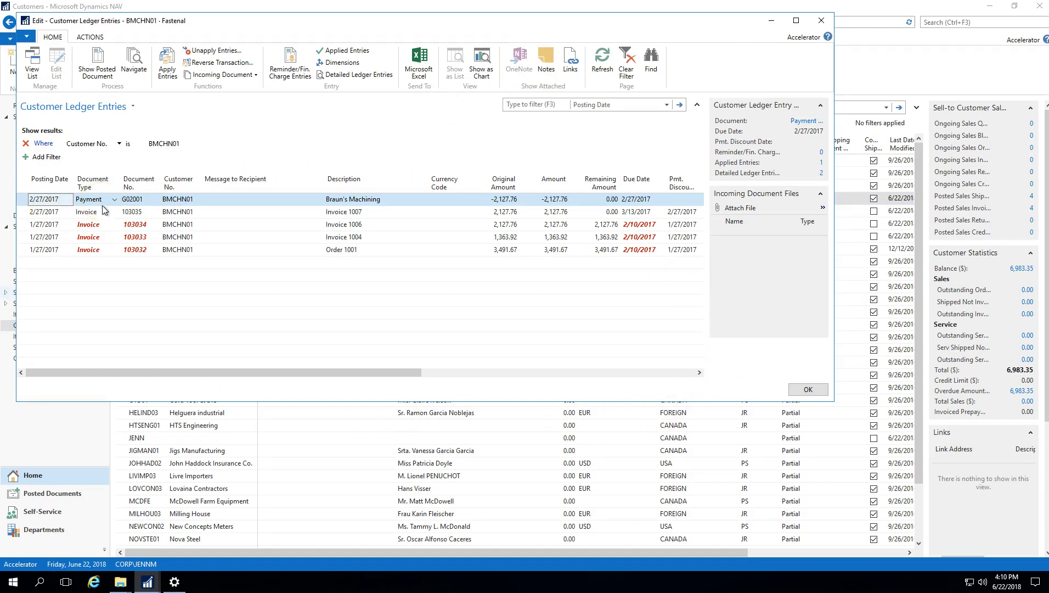
Step: Step through Fastenal's individual ledger entries one by one
{"action": "left_click", "coordinate": [100, 213]}
{"action": "left_click", "coordinate": [100, 225]}
{"action": "left_click", "coordinate": [99, 237]}
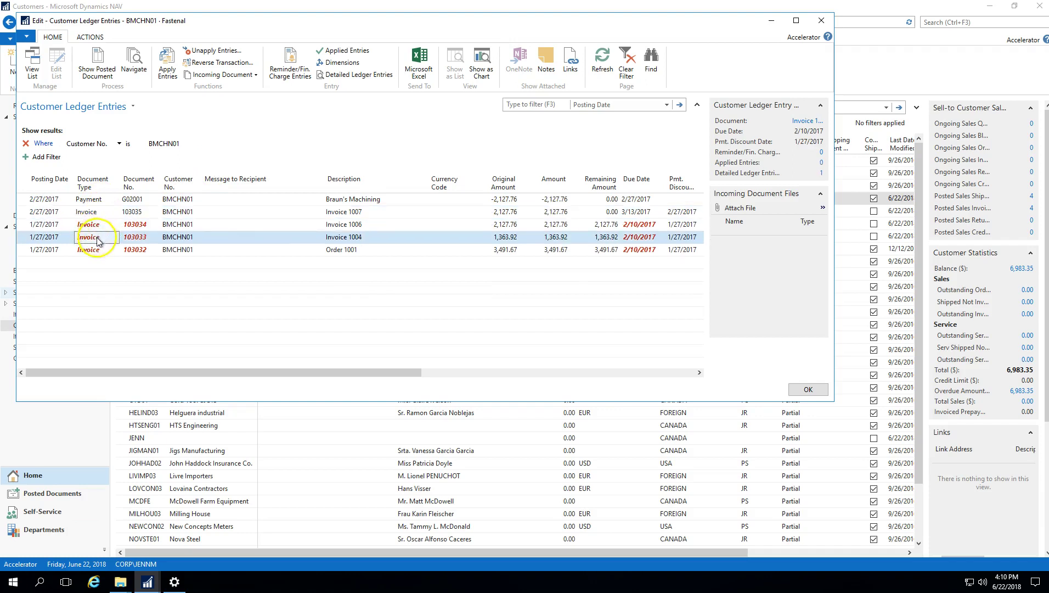
{"action": "left_click", "coordinate": [97, 249]}
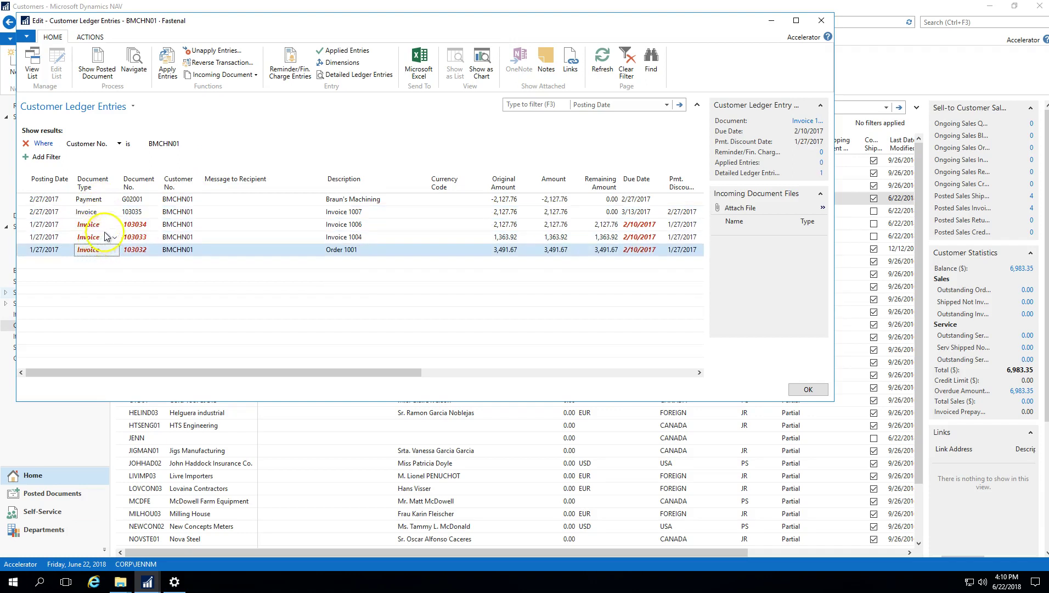
Step: Add a Document Type filter set to Invoice so only the four invoices remain
{"action": "left_click", "coordinate": [46, 156]}
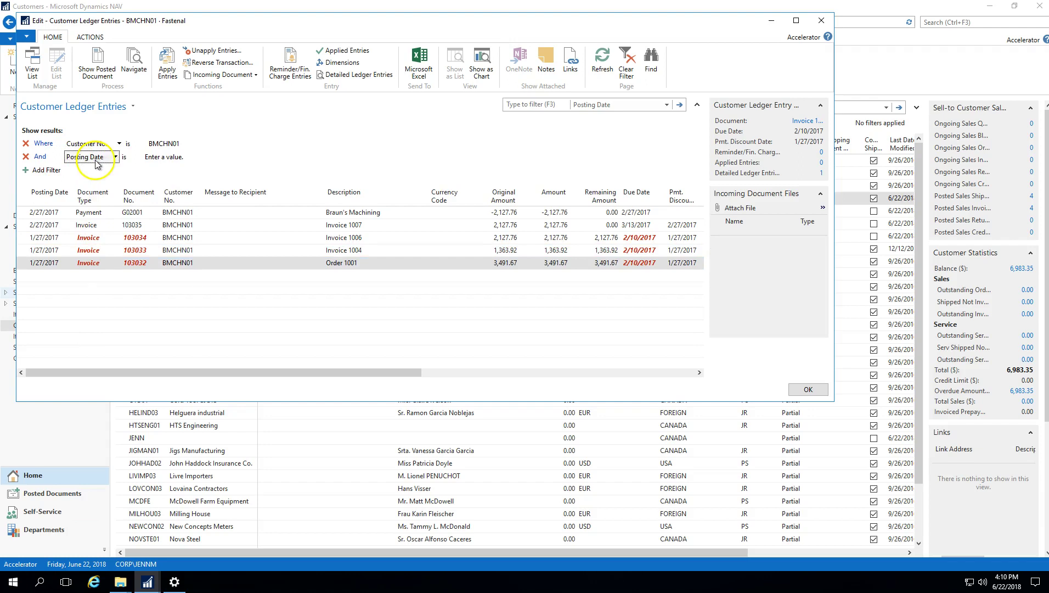
{"action": "left_click", "coordinate": [92, 157]}
{"action": "left_click", "coordinate": [109, 218]}
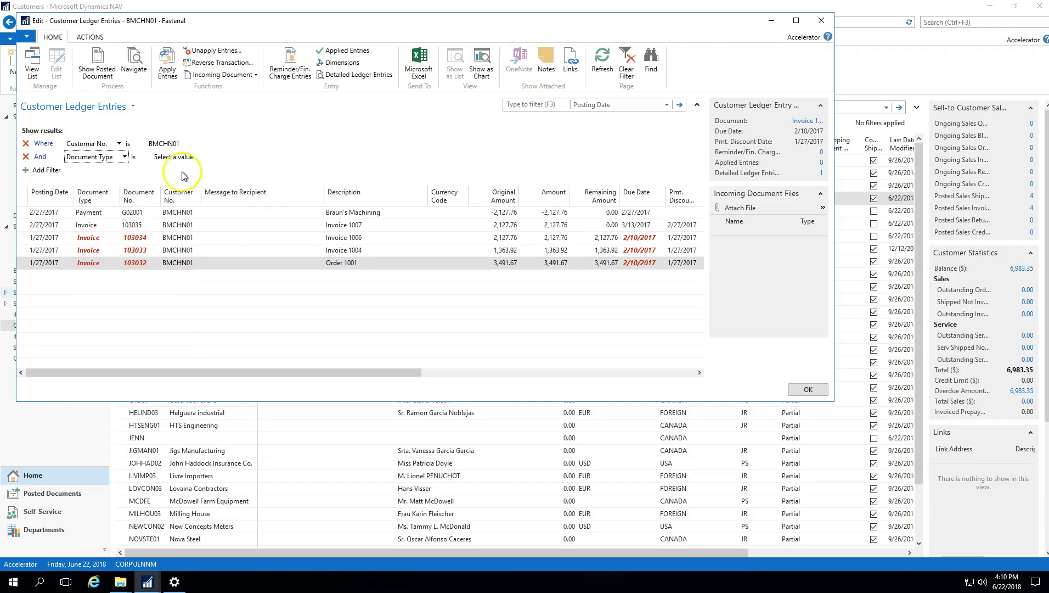
{"action": "left_click", "coordinate": [205, 157]}
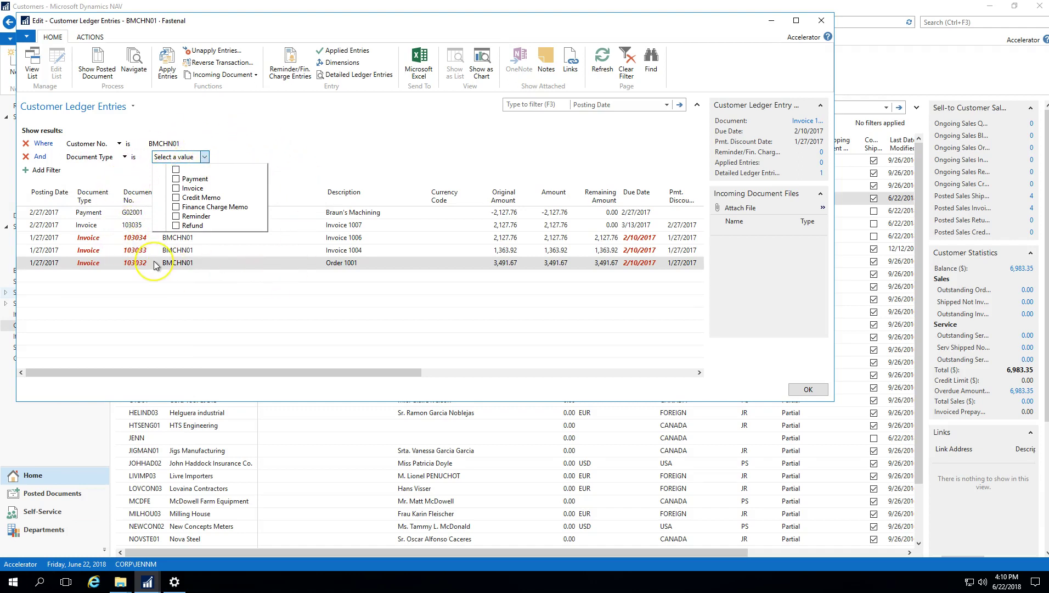
{"action": "left_click", "coordinate": [202, 180]}
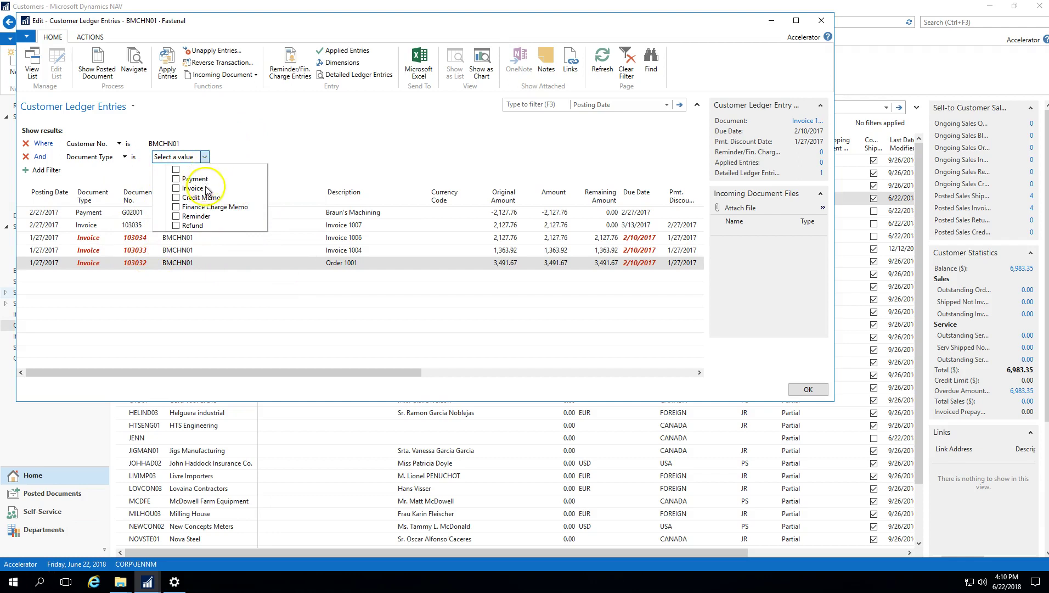
{"action": "left_click", "coordinate": [196, 189]}
{"action": "left_click", "coordinate": [215, 197]}
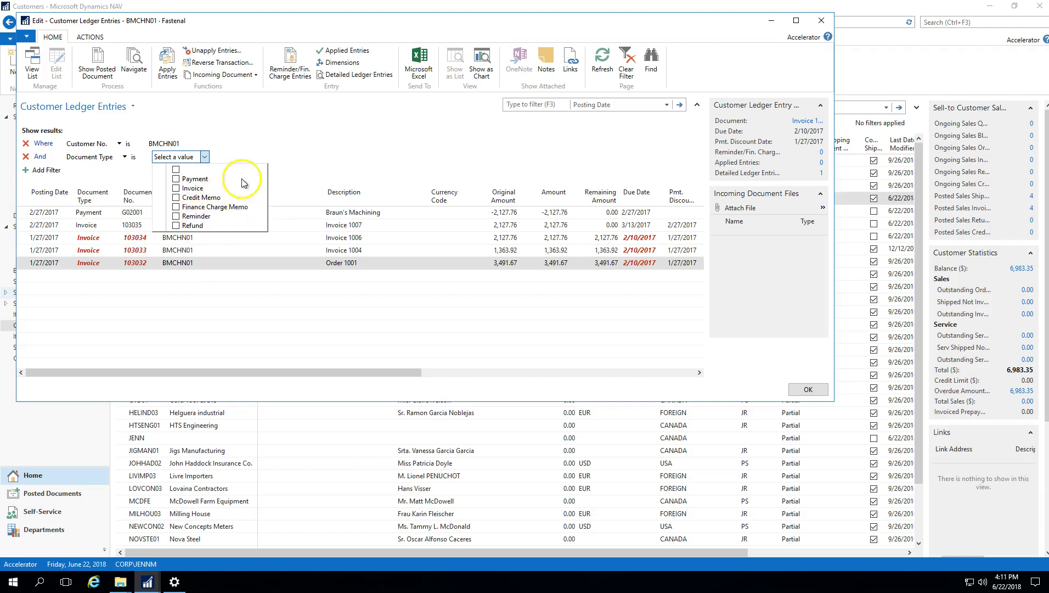
{"action": "left_click", "coordinate": [262, 152]}
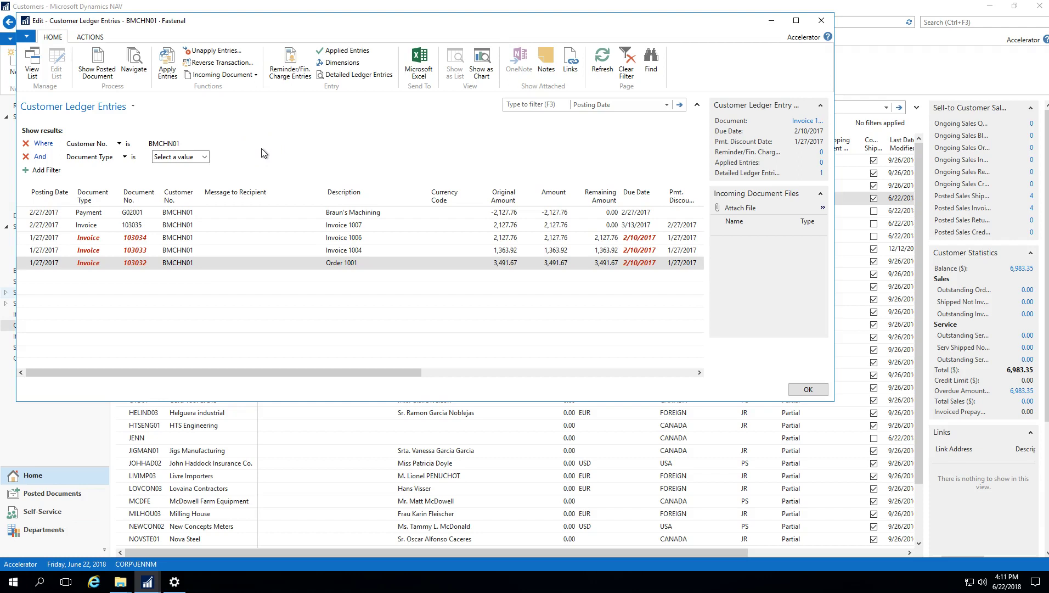
{"action": "left_click", "coordinate": [204, 157]}
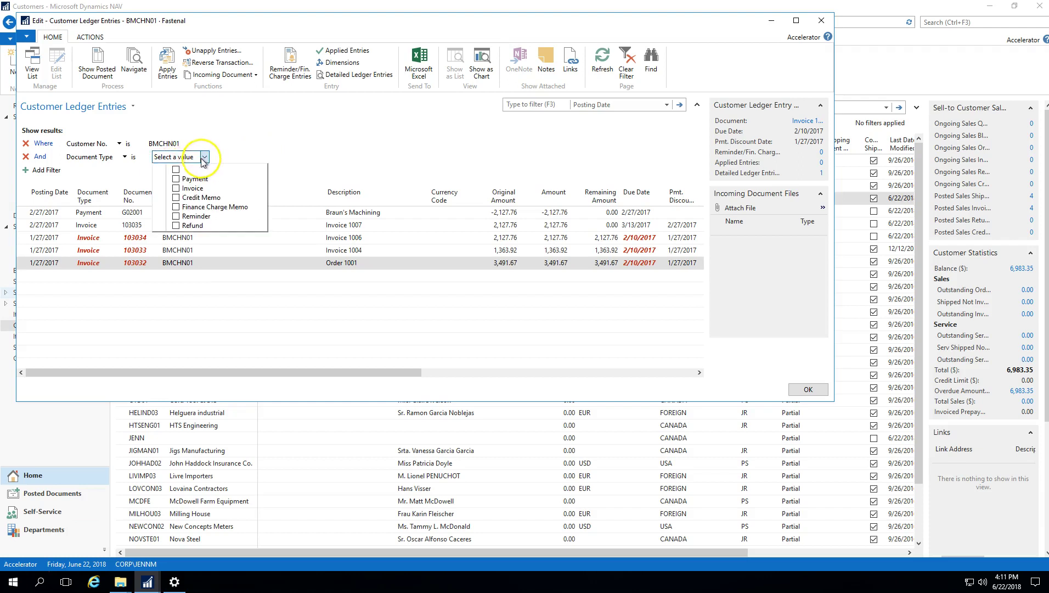
{"action": "left_click", "coordinate": [176, 188]}
{"action": "left_click", "coordinate": [317, 152]}
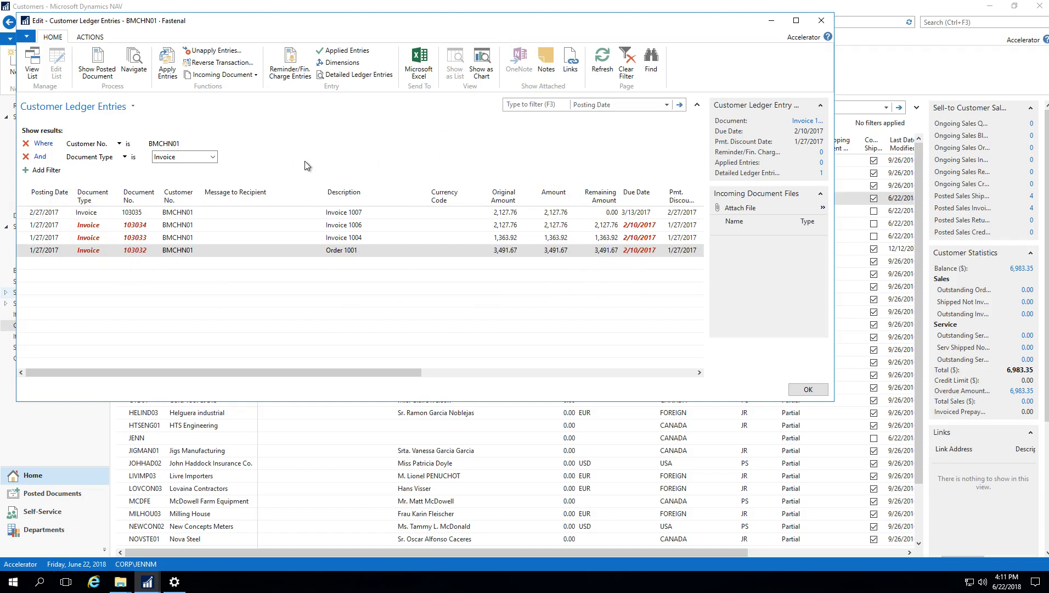
Step: Search the Description field for 1004 to show only Invoice 1004
{"action": "left_click", "coordinate": [631, 105]}
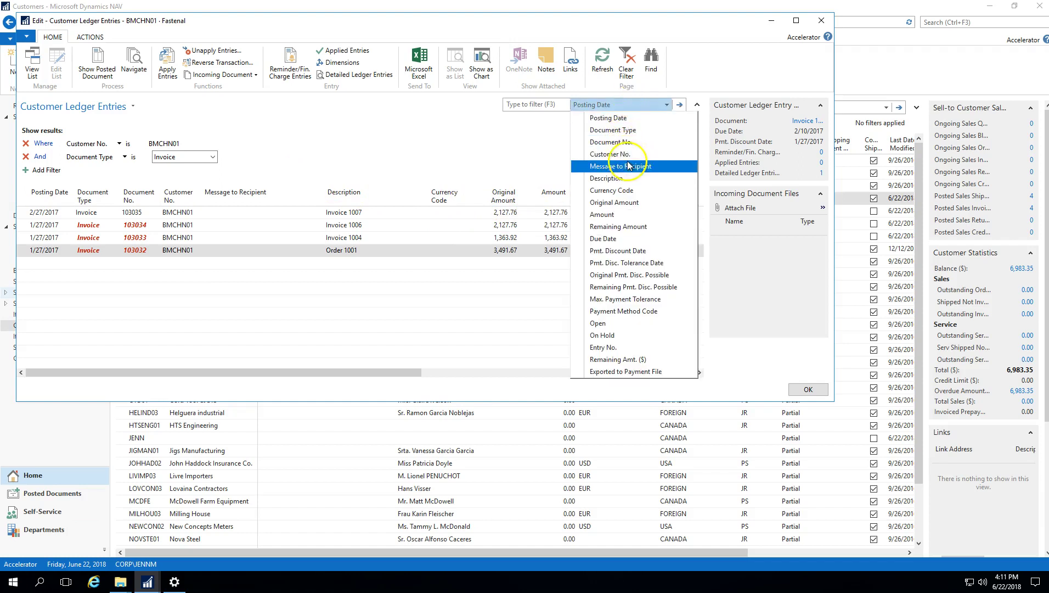
{"action": "left_click", "coordinate": [609, 178]}
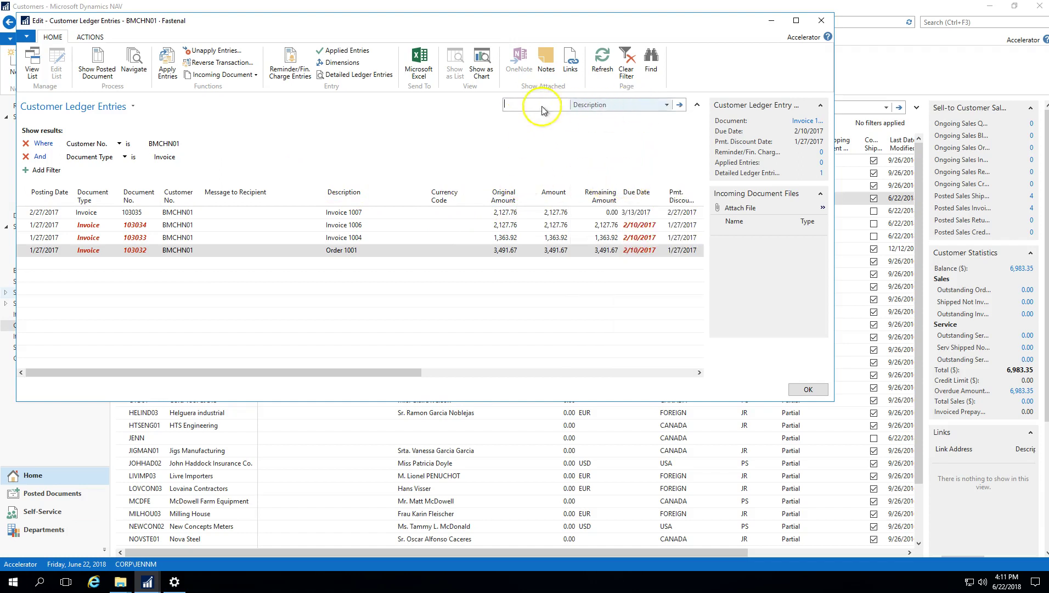
{"action": "type", "text": "1004"}
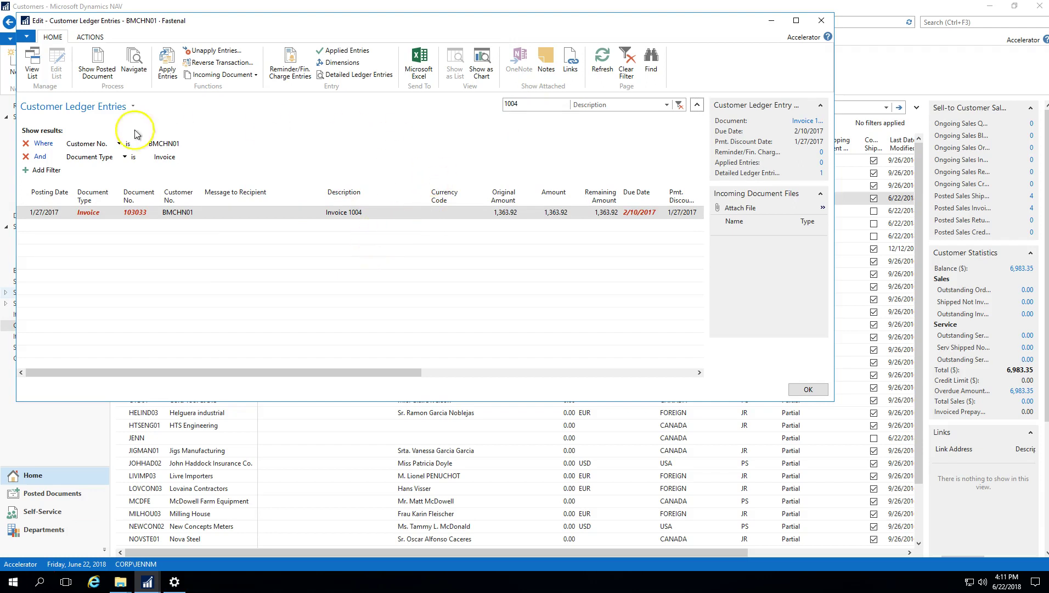
Step: Add empty Posting Date, Document No. and Message to Recipient filter lines
{"action": "left_click", "coordinate": [71, 106]}
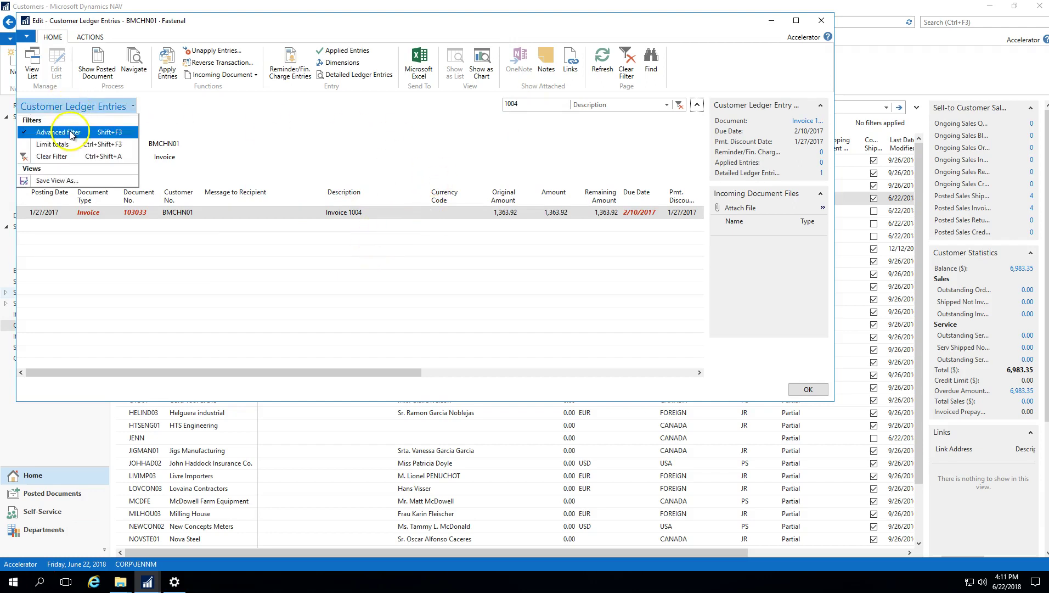
{"action": "left_click", "coordinate": [181, 136]}
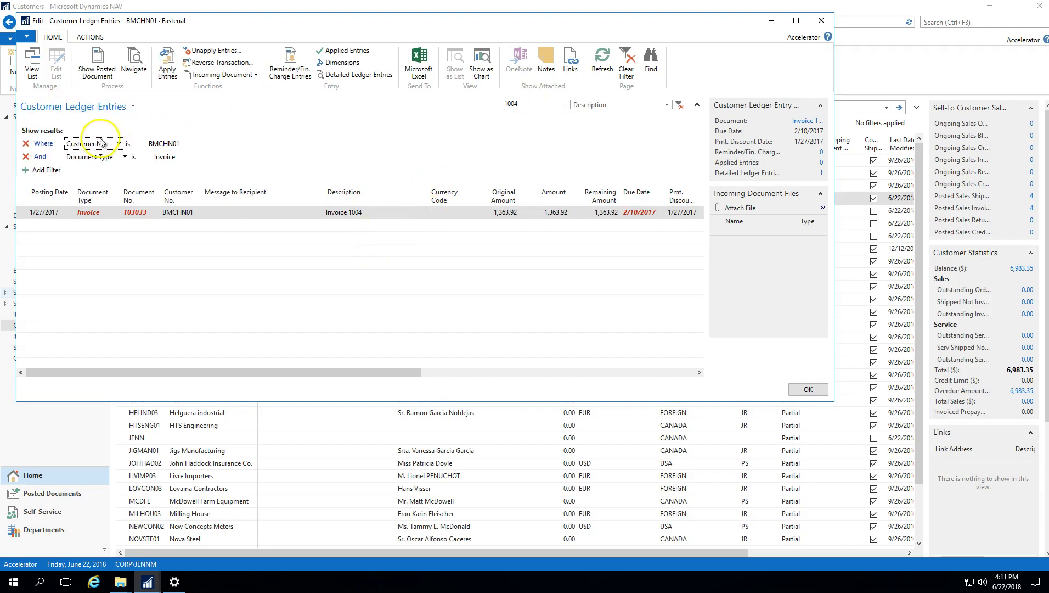
{"action": "left_click", "coordinate": [46, 170]}
{"action": "left_click", "coordinate": [47, 183]}
{"action": "left_click", "coordinate": [46, 197]}
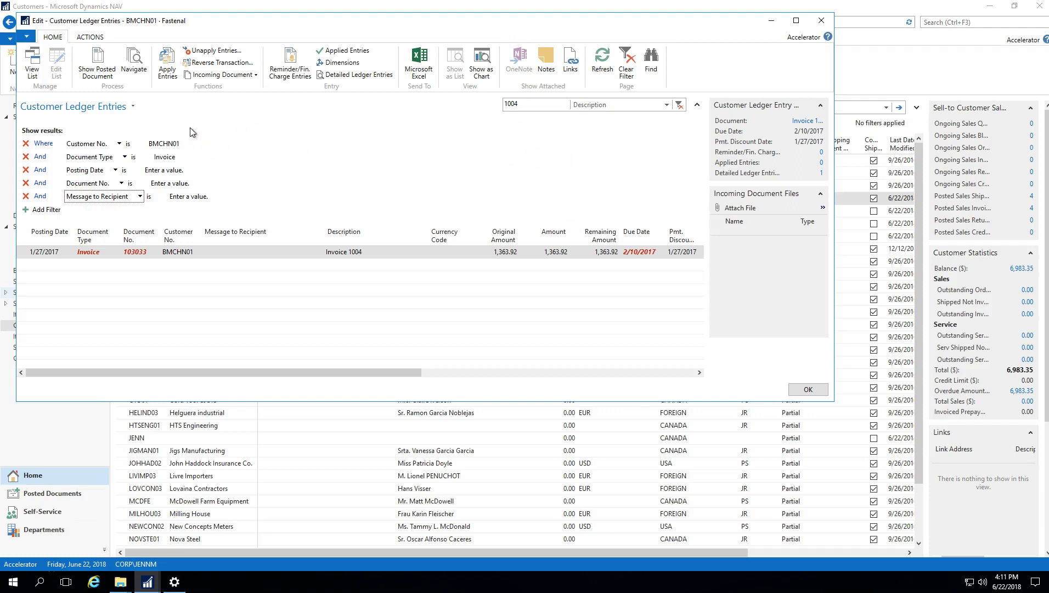
Step: Open posted sales invoice 103033 for Invoice 1004 and show it full-screen
{"action": "left_click", "coordinate": [795, 21]}
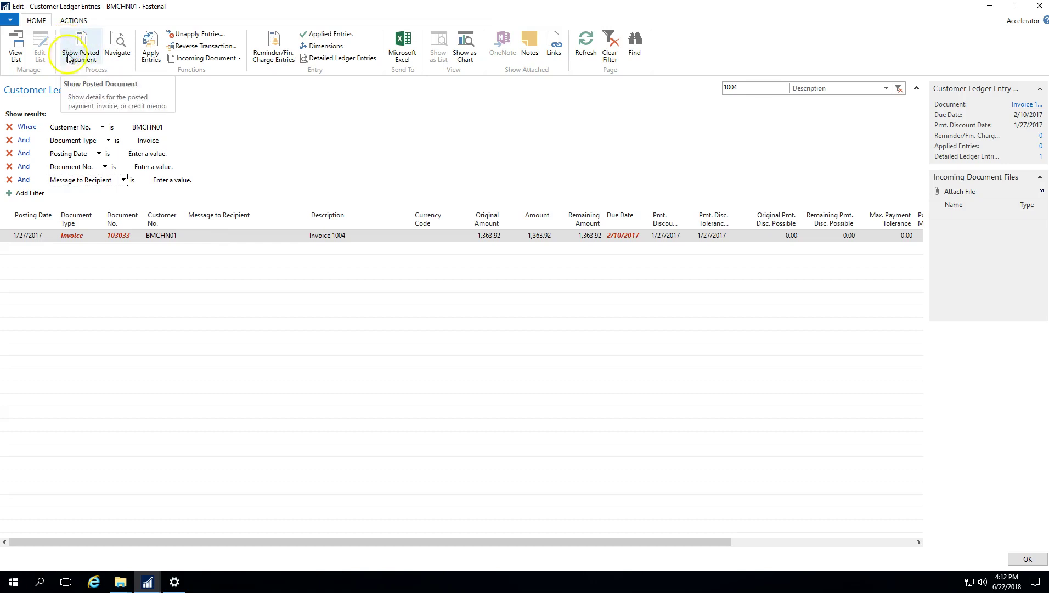
{"action": "left_click", "coordinate": [108, 43]}
{"action": "left_click", "coordinate": [80, 39]}
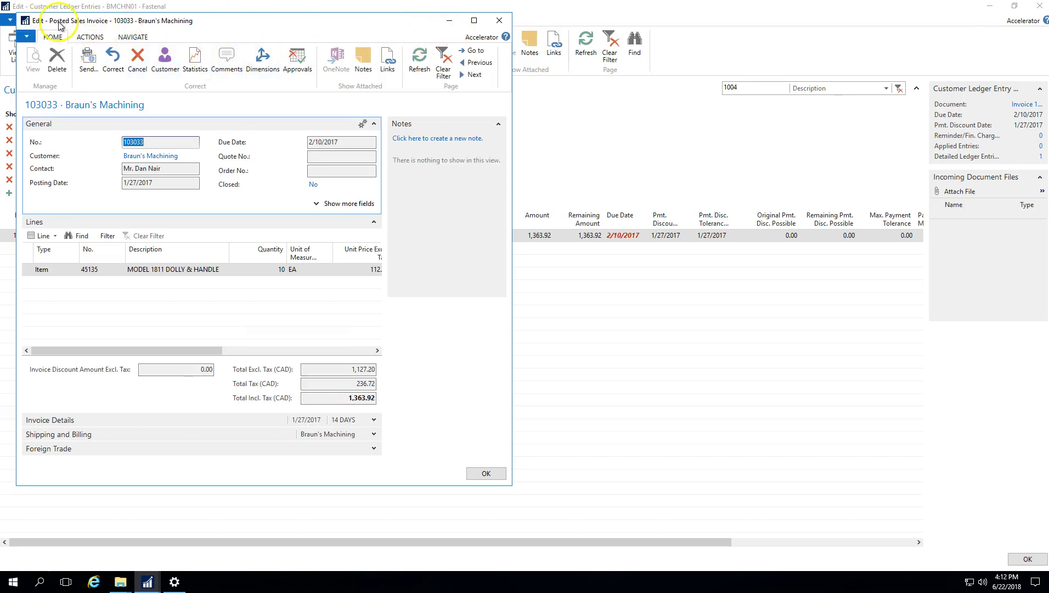
{"action": "left_click", "coordinate": [474, 21]}
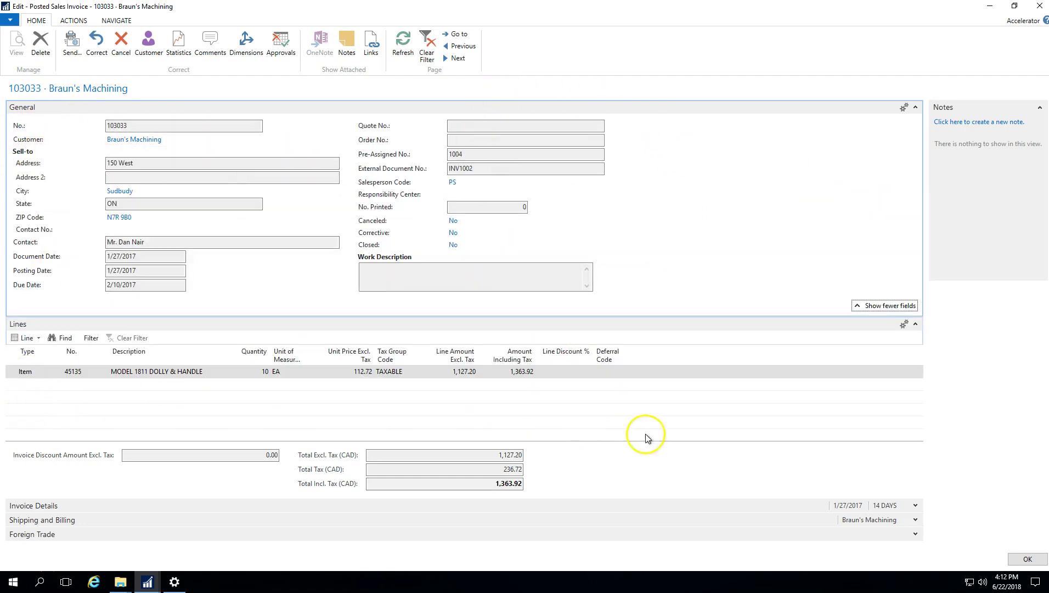
Step: Review the invoice's line actions and Invoice Details, then close the Fastenal customer card
{"action": "left_click", "coordinate": [25, 338]}
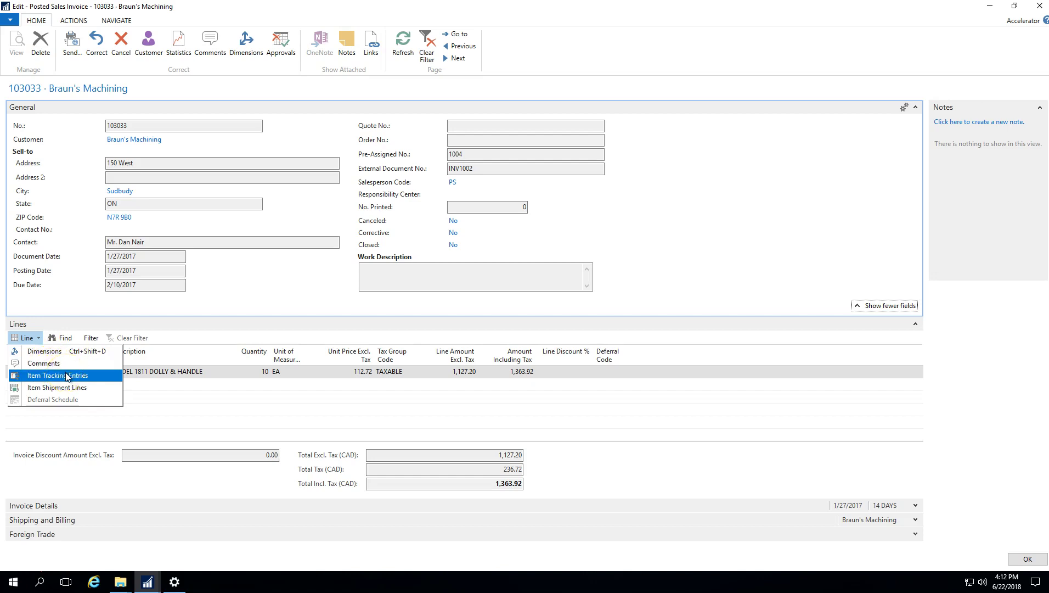
{"action": "left_click", "coordinate": [216, 286]}
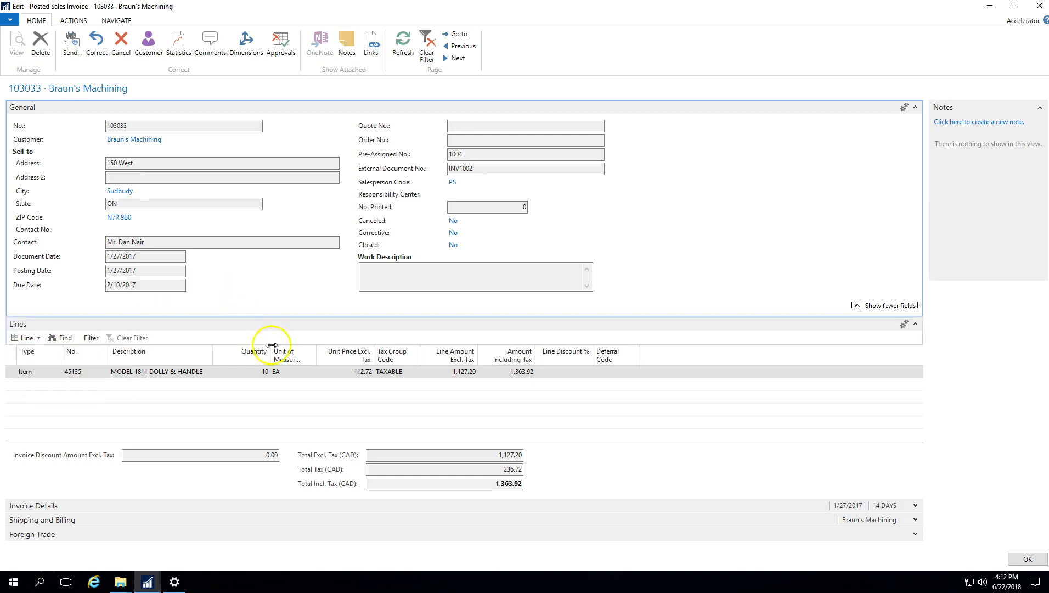
{"action": "left_click", "coordinate": [915, 505]}
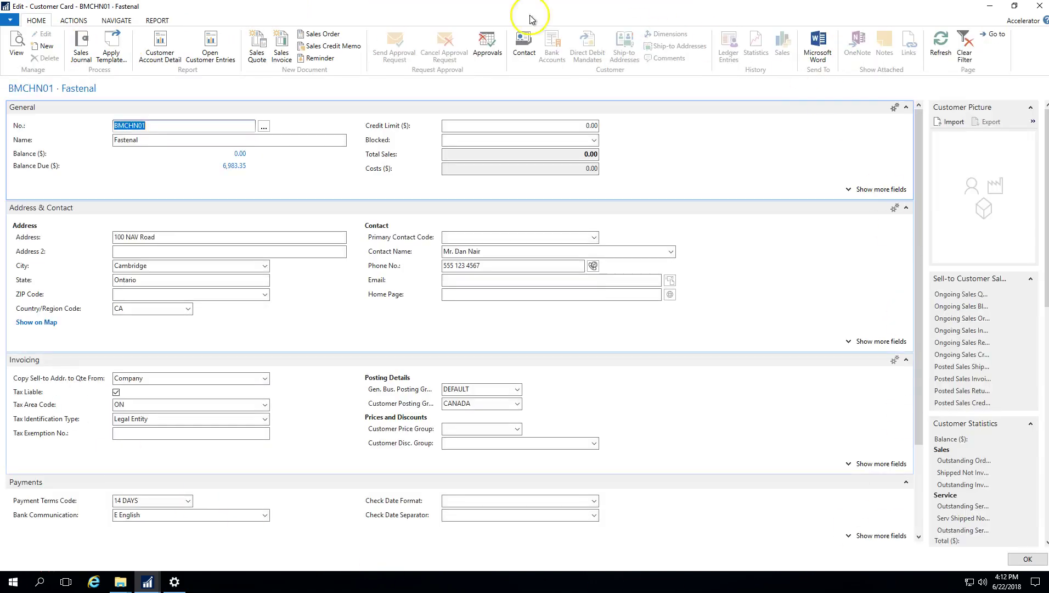
{"action": "left_click", "coordinate": [1039, 6]}
Step: Close posted invoice 103033 to return to the filtered ledger entries
{"action": "left_click", "coordinate": [1039, 6]}
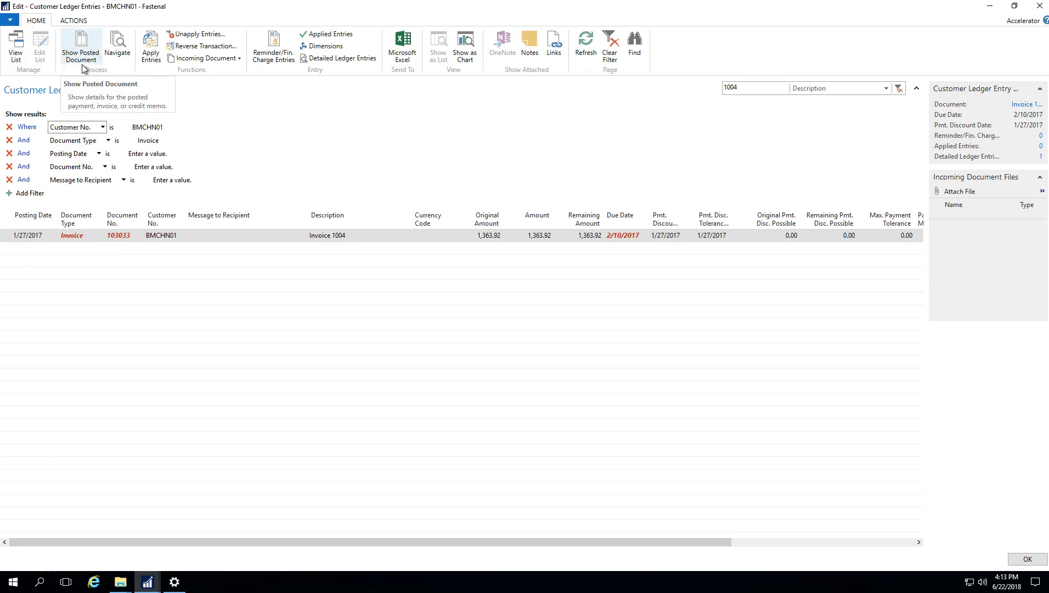
Step: Navigate from invoice 103033 to its related entries and select G/L Entry
{"action": "left_click", "coordinate": [123, 50]}
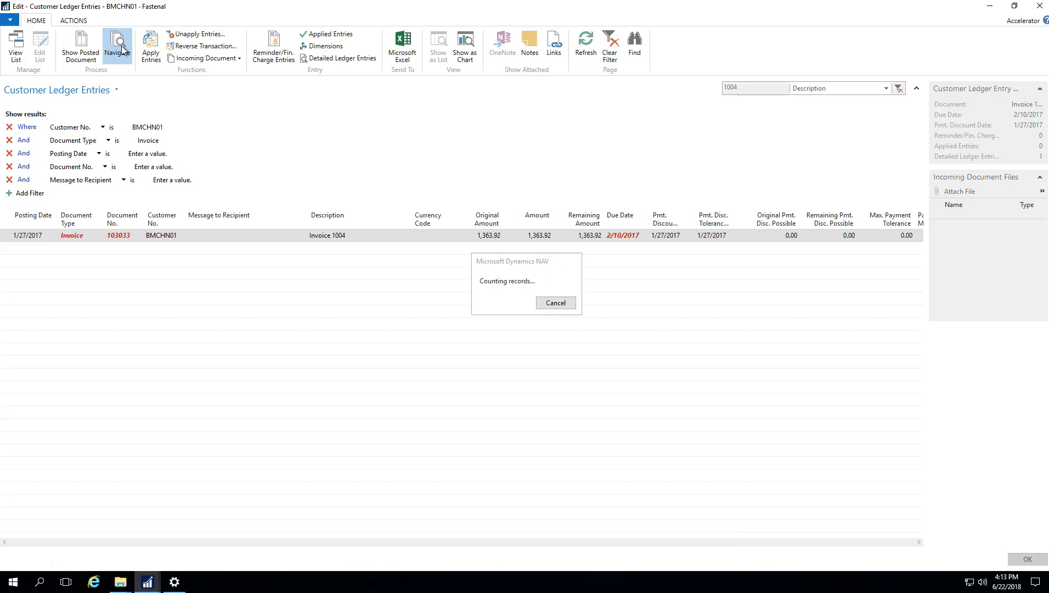
{"action": "left_click", "coordinate": [87, 119]}
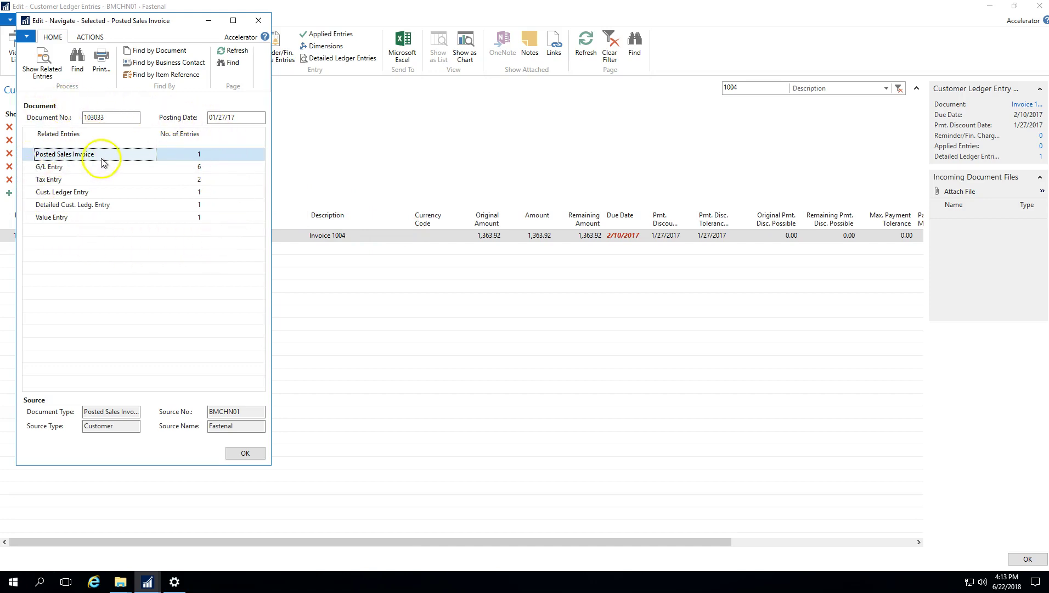
{"action": "left_click_drag", "start_coordinate": [141, 24], "coordinate": [381, 34]}
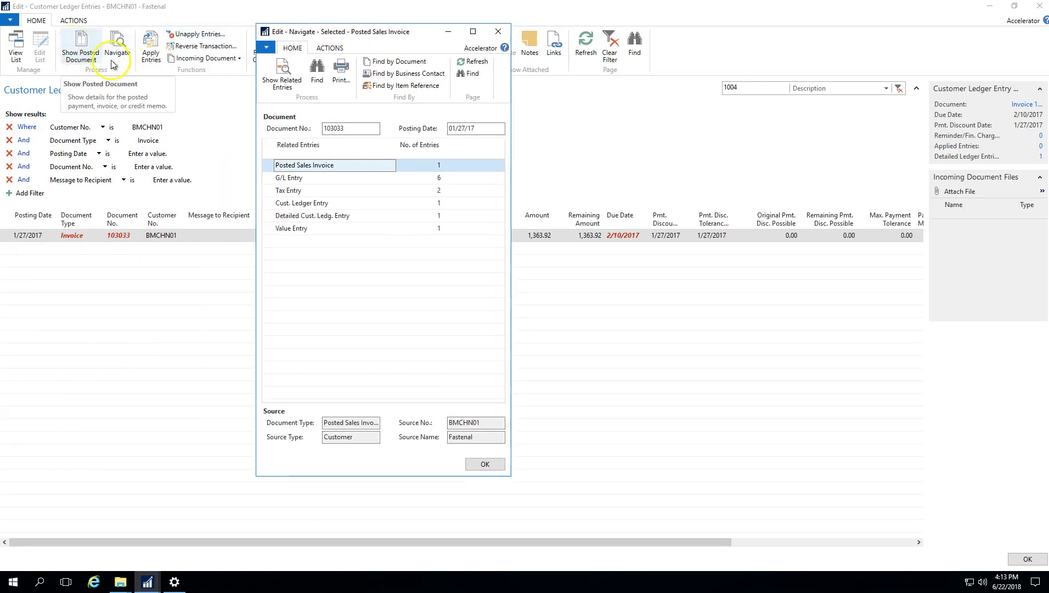
{"action": "left_click", "coordinate": [303, 178]}
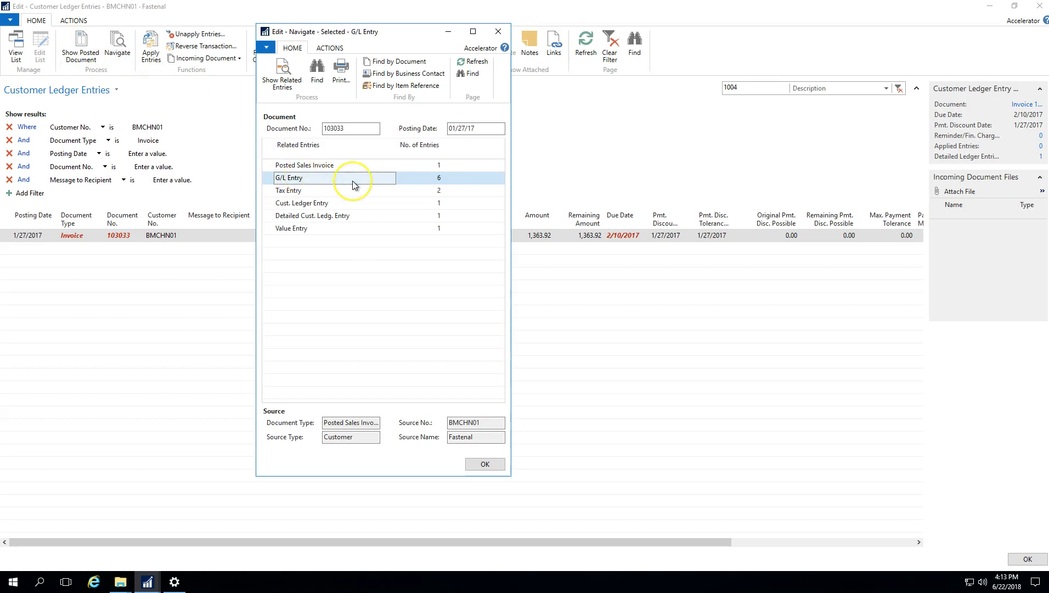
{"action": "left_click", "coordinate": [294, 195]}
Step: Drill into the six general ledger entries for 103033, then close them
{"action": "left_click", "coordinate": [423, 178]}
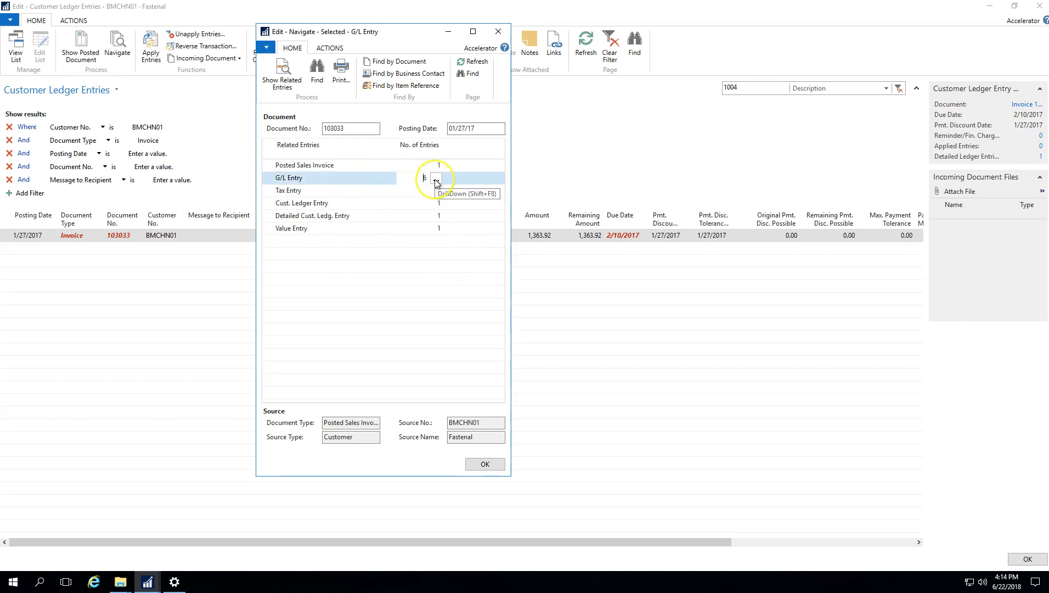
{"action": "left_click", "coordinate": [436, 181]}
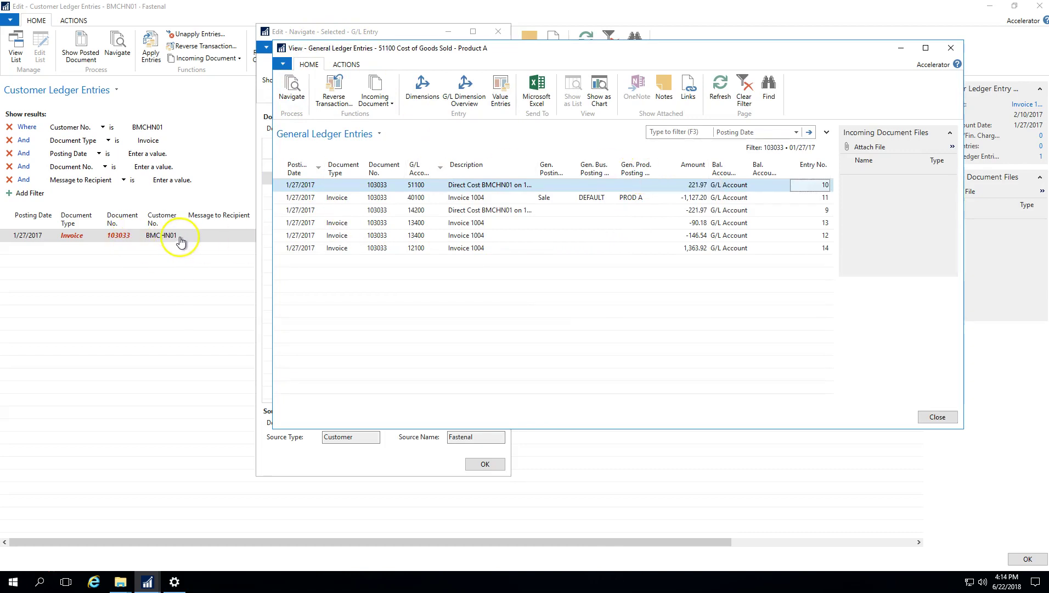
{"action": "left_click", "coordinate": [949, 48]}
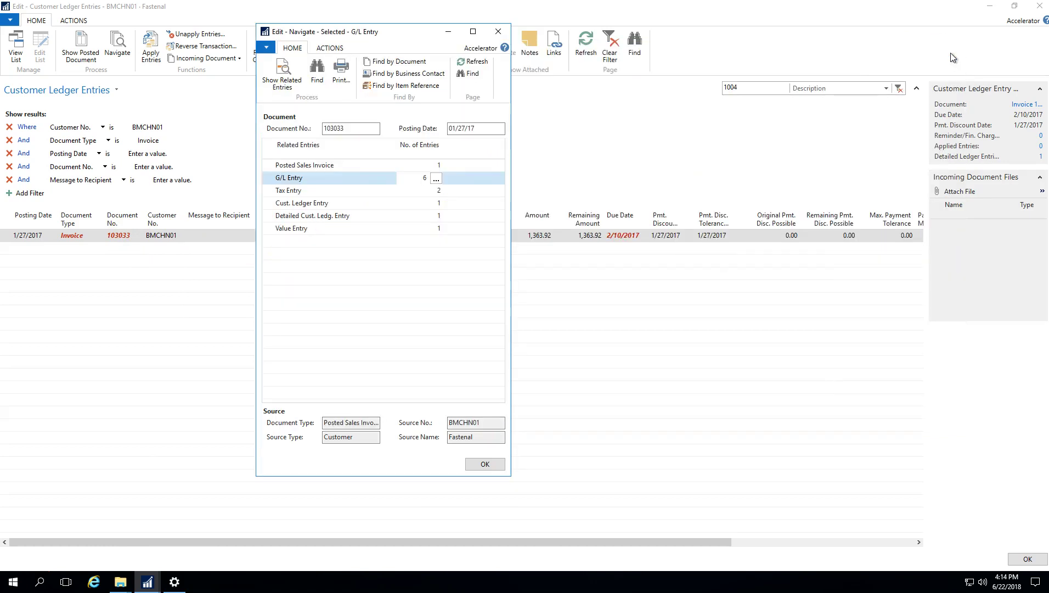
Step: Close the Navigate related-entries window
{"action": "left_click", "coordinate": [499, 33]}
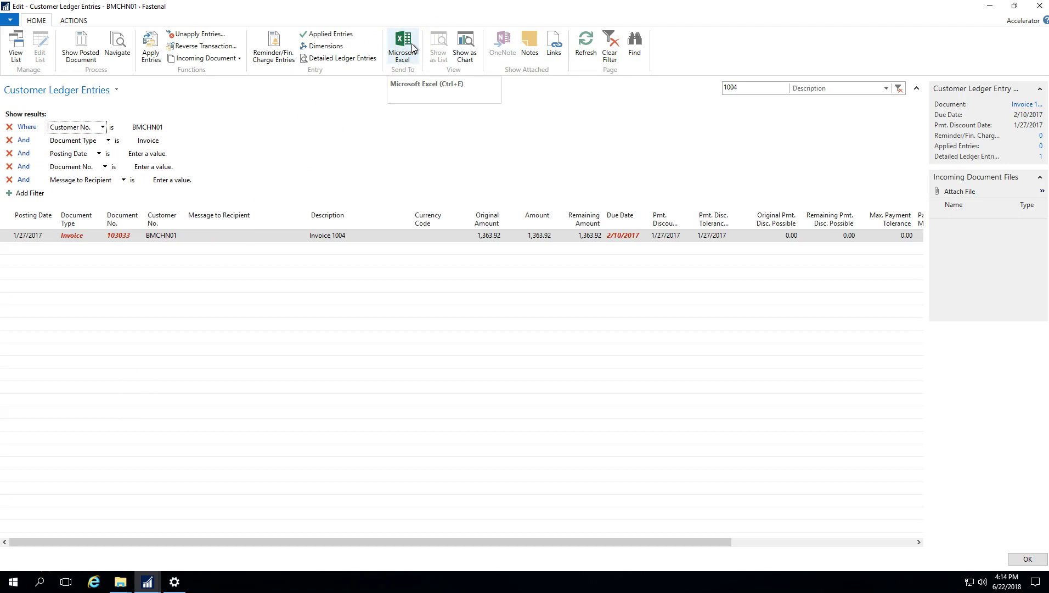
Step: Filter Posting Date to 1/1/2017..t (through today)
{"action": "left_click", "coordinate": [148, 141]}
{"action": "left_click", "coordinate": [150, 154]}
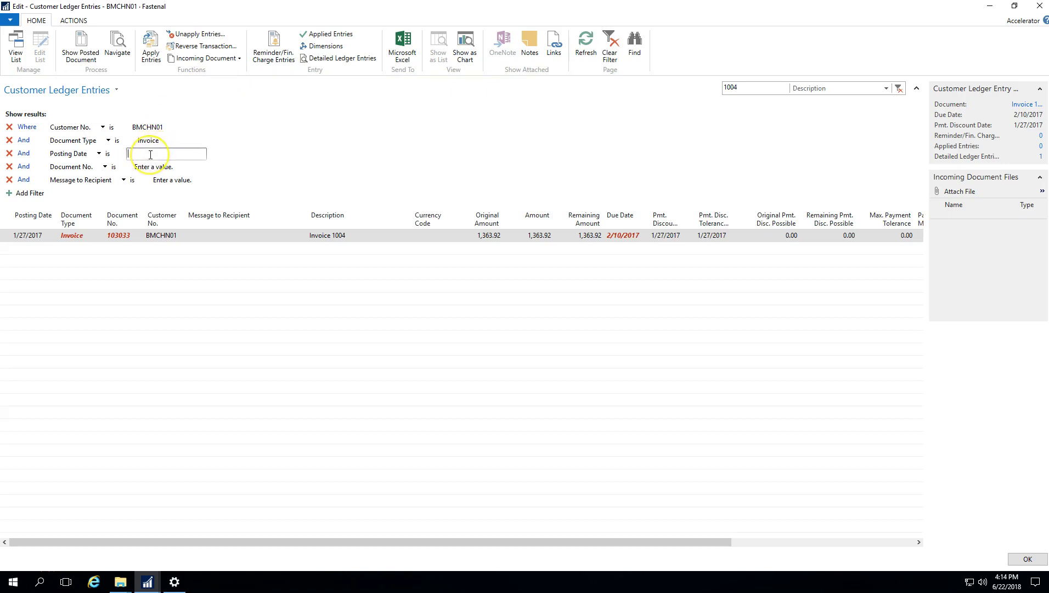
{"action": "type", "text": "1/1/2017..t"}
{"action": "key", "text": "Return"}
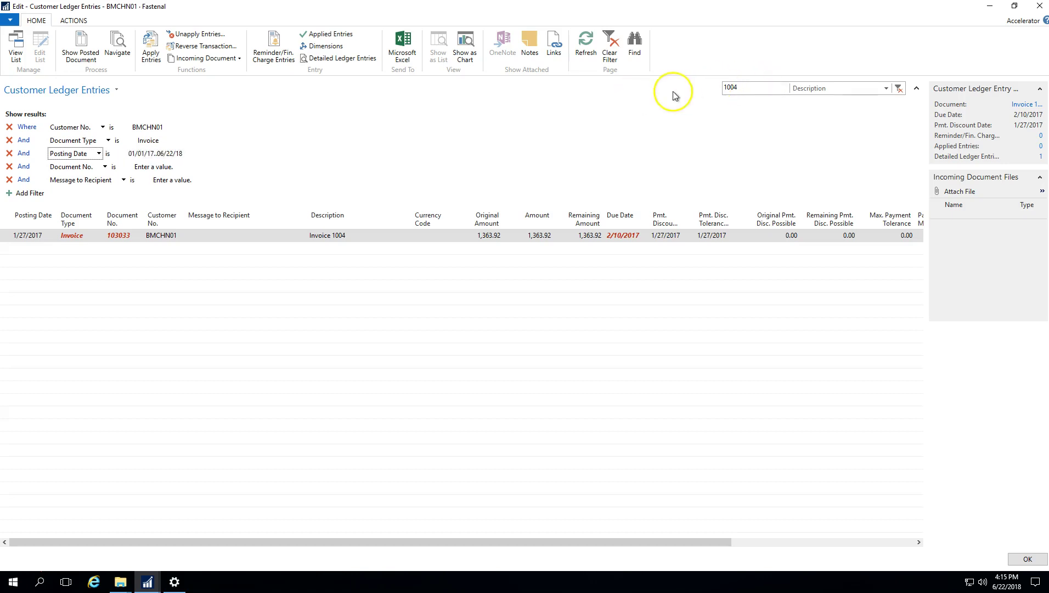
Step: Clear the 1004 search and send all four invoices to Microsoft Excel
{"action": "left_click", "coordinate": [900, 91]}
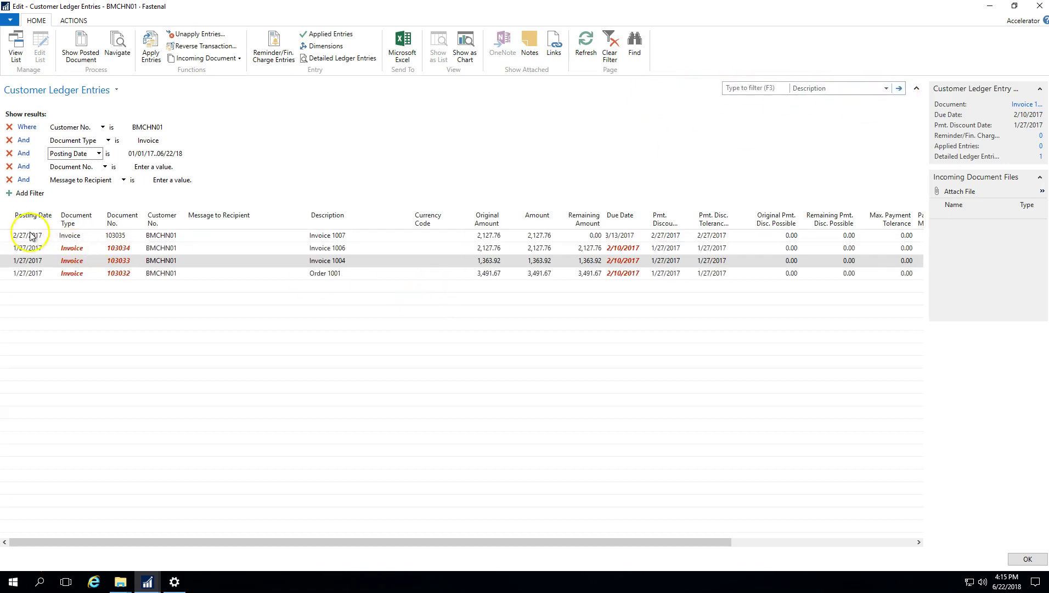
{"action": "left_click", "coordinate": [10, 274]}
{"action": "left_click", "coordinate": [227, 275]}
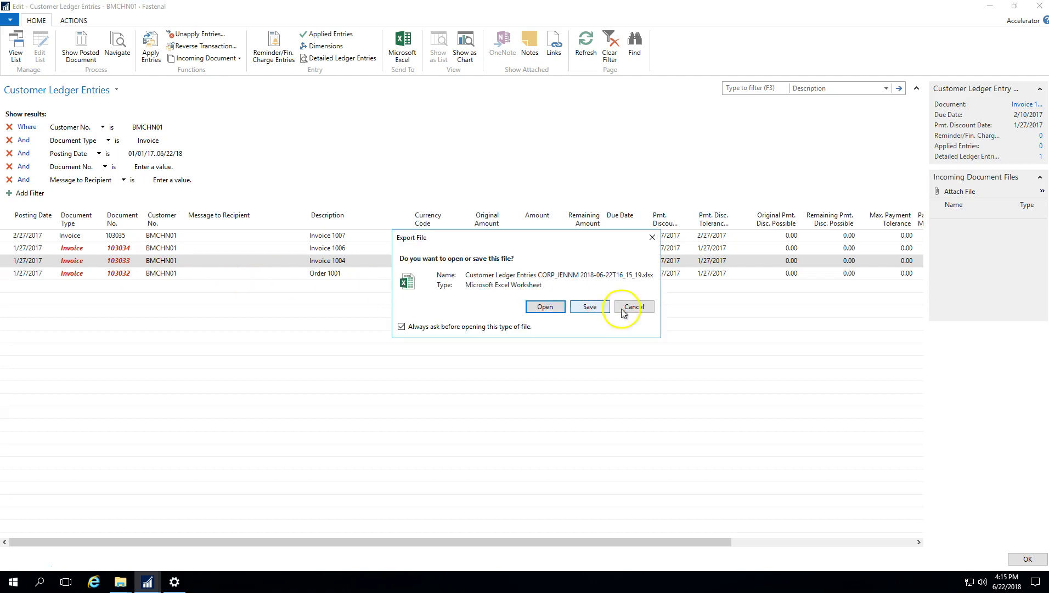
Step: Open the exported Customer Ledger Entries file in Excel and select the whole worksheet
{"action": "left_click", "coordinate": [545, 307]}
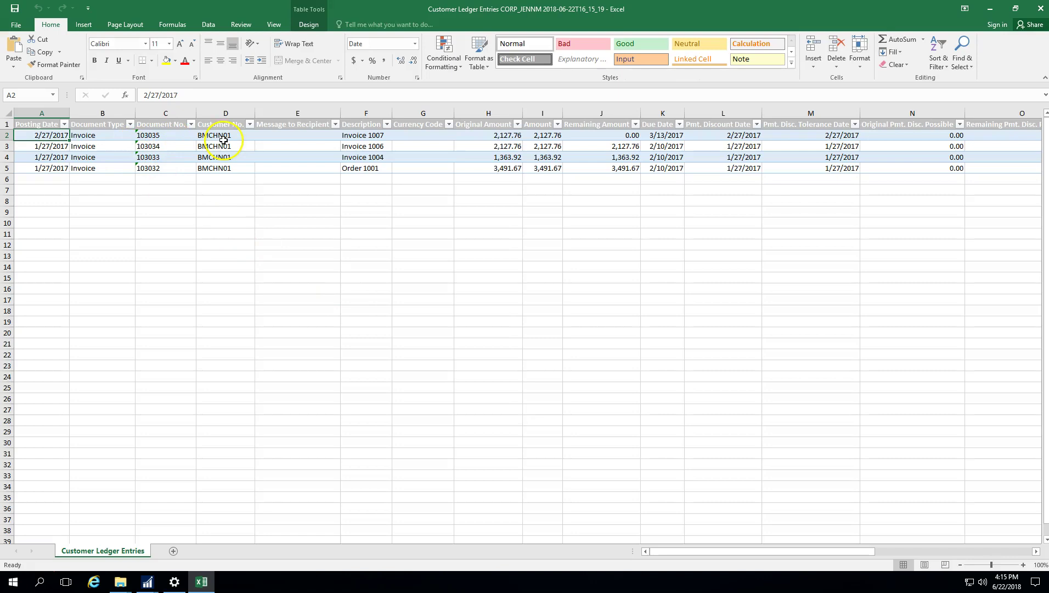
{"action": "left_click", "coordinate": [6, 114]}
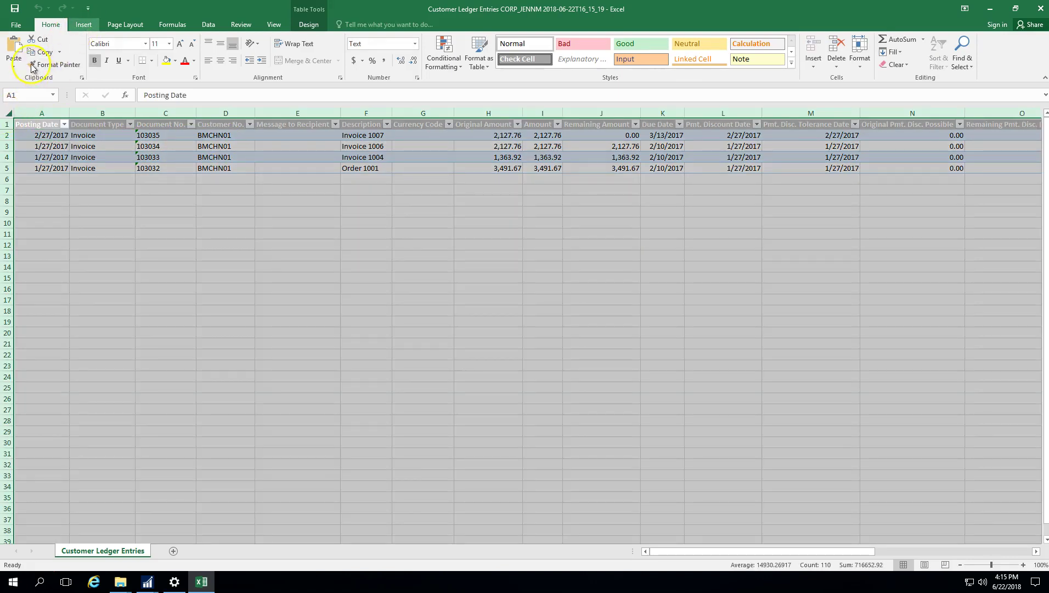
{"action": "left_click", "coordinate": [83, 24]}
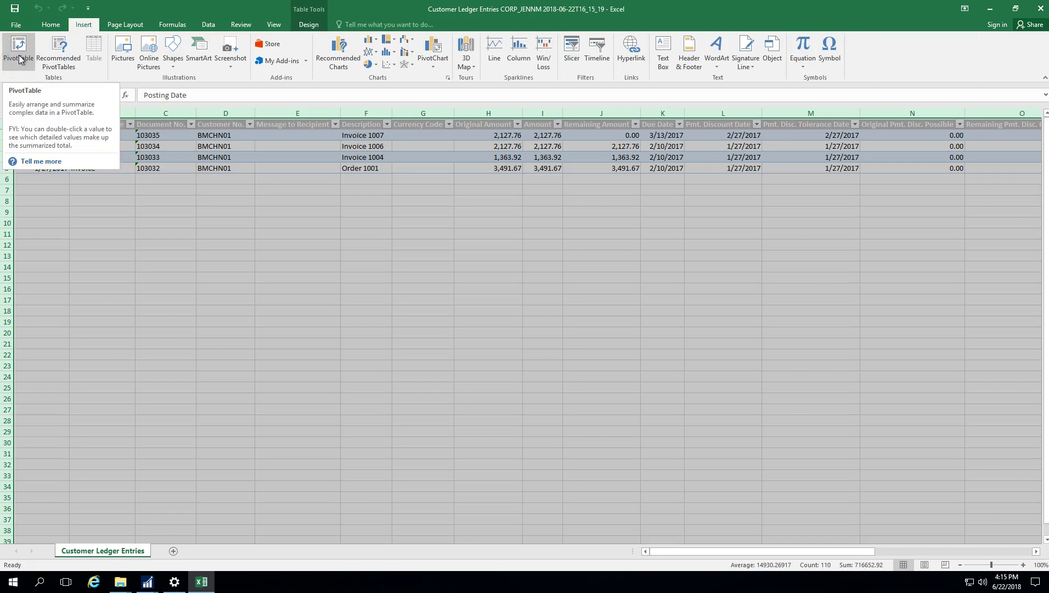